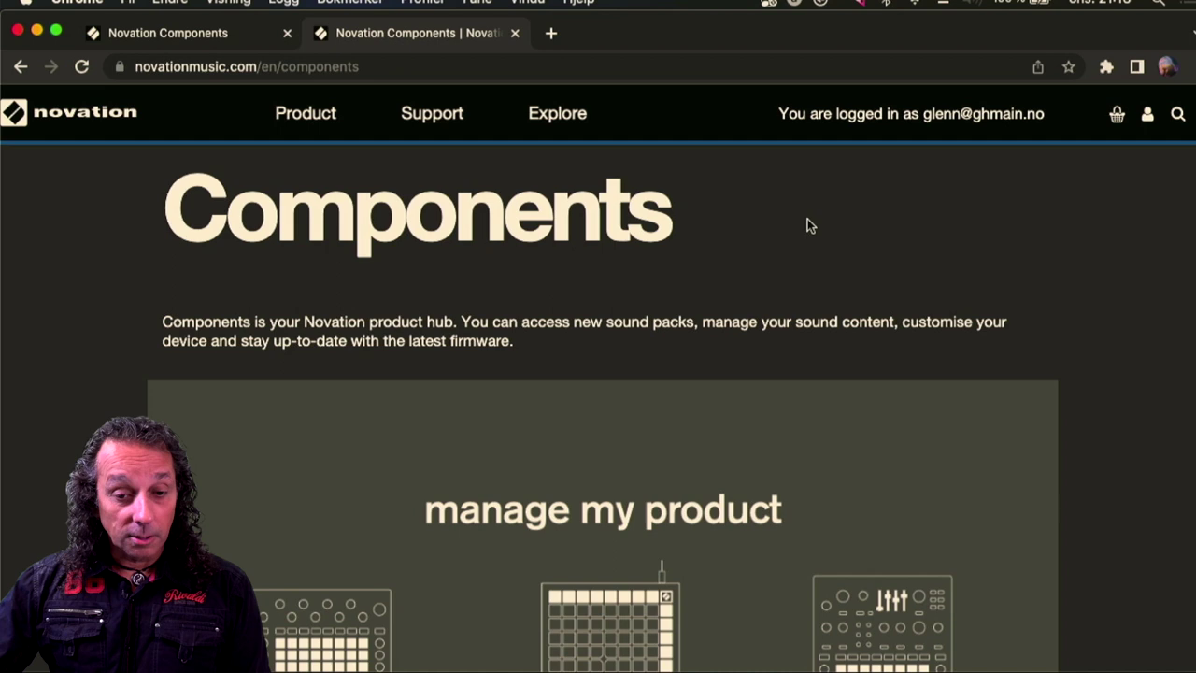
Go to Components and pick Launchpad Pro from the product grid to reach its Custom Modes page
scroll(809, 224, down, 2)
scroll(777, 257, down, 5)
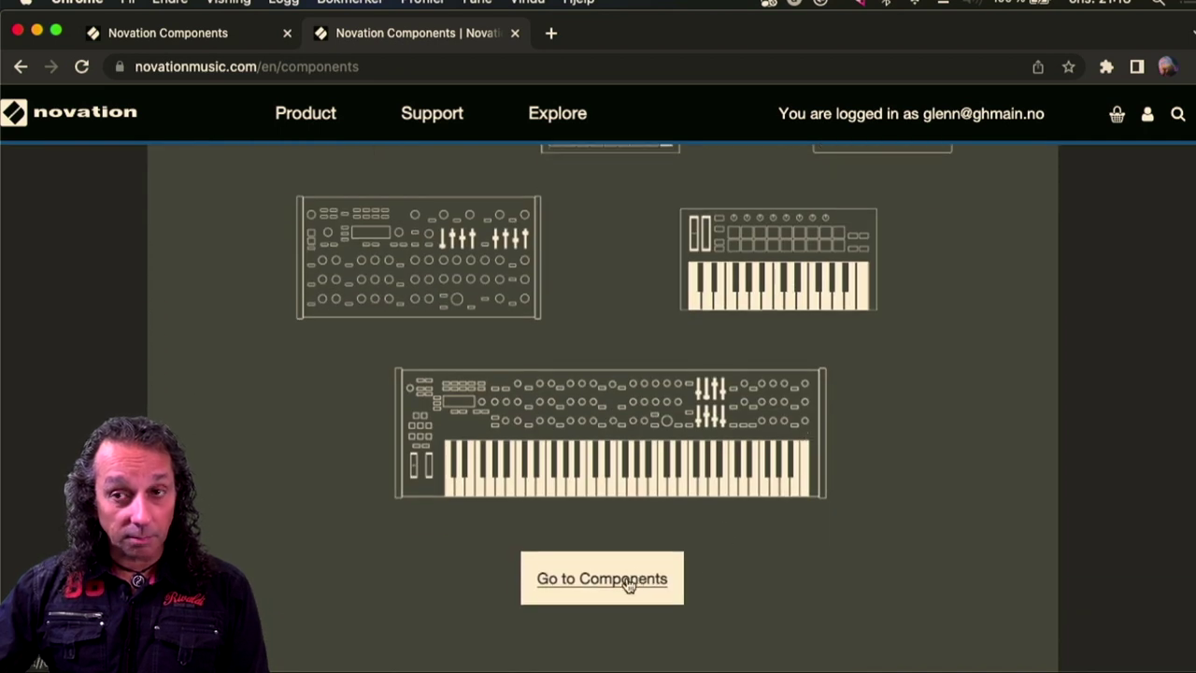
click(628, 584)
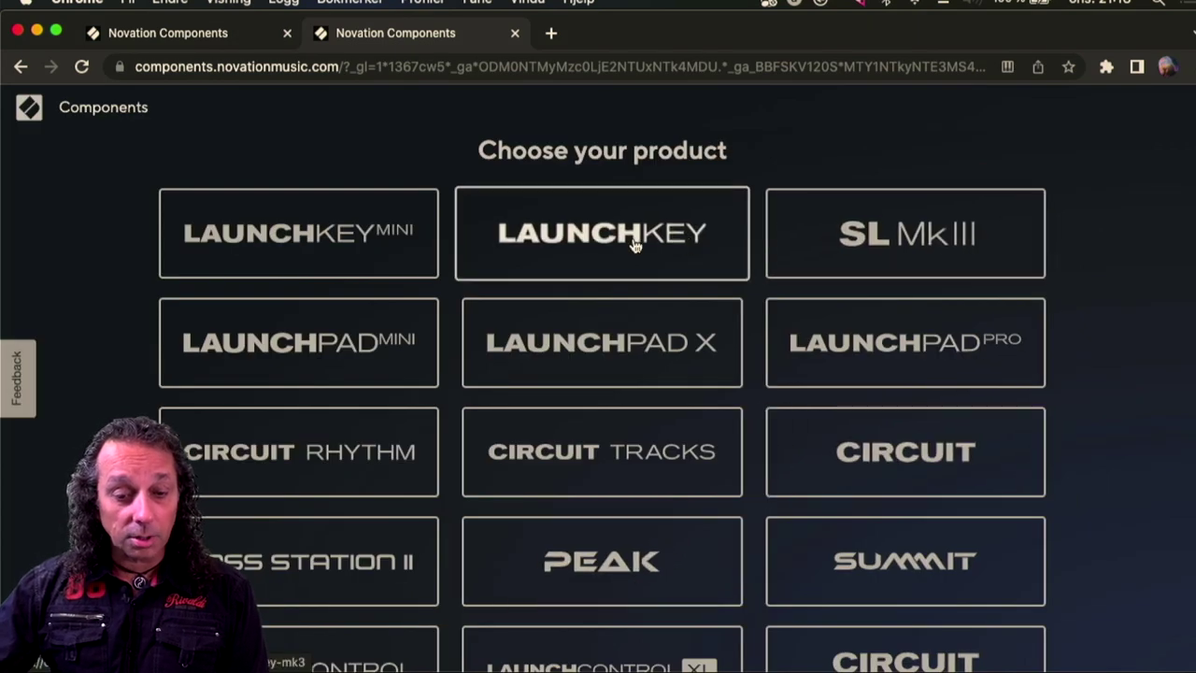
click(895, 355)
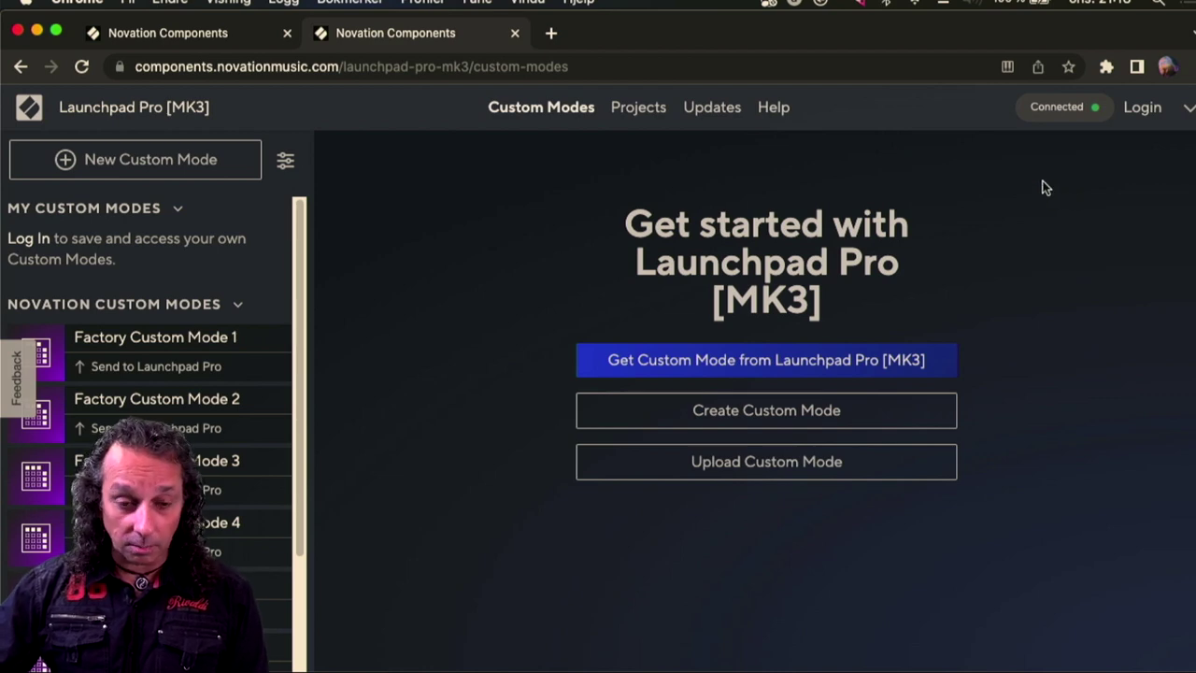
Create a new custom mode for 707 DEMO, starting with an empty pad grid
click(770, 412)
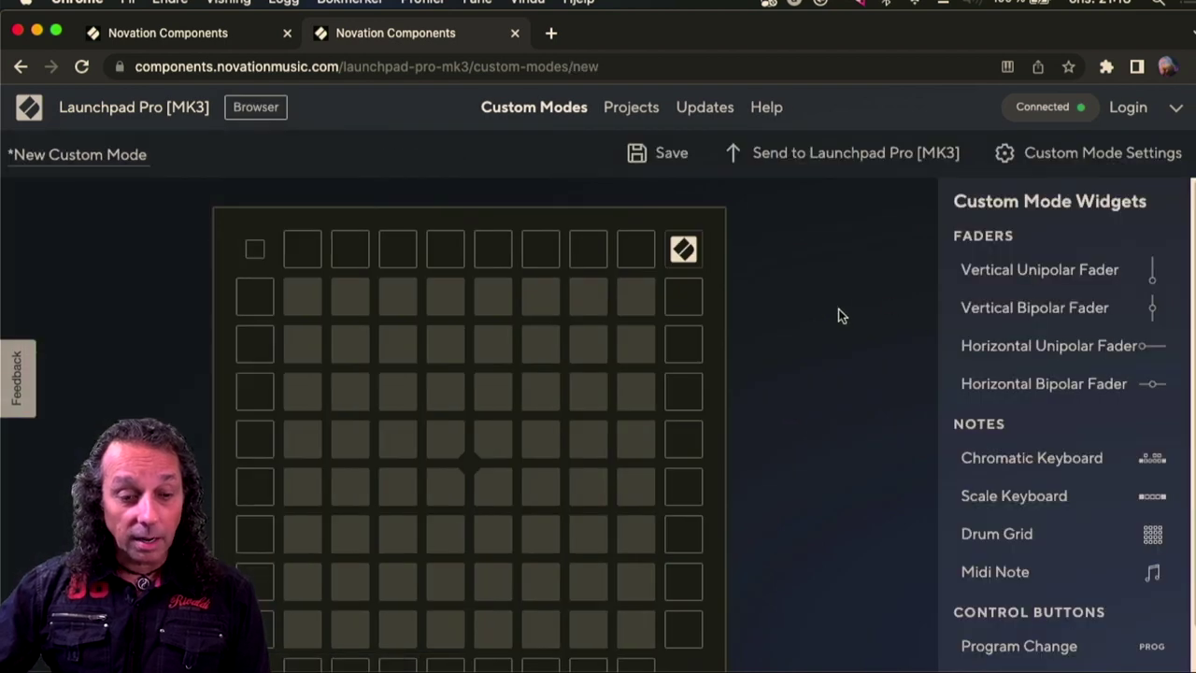
scroll(840, 315, down, 1)
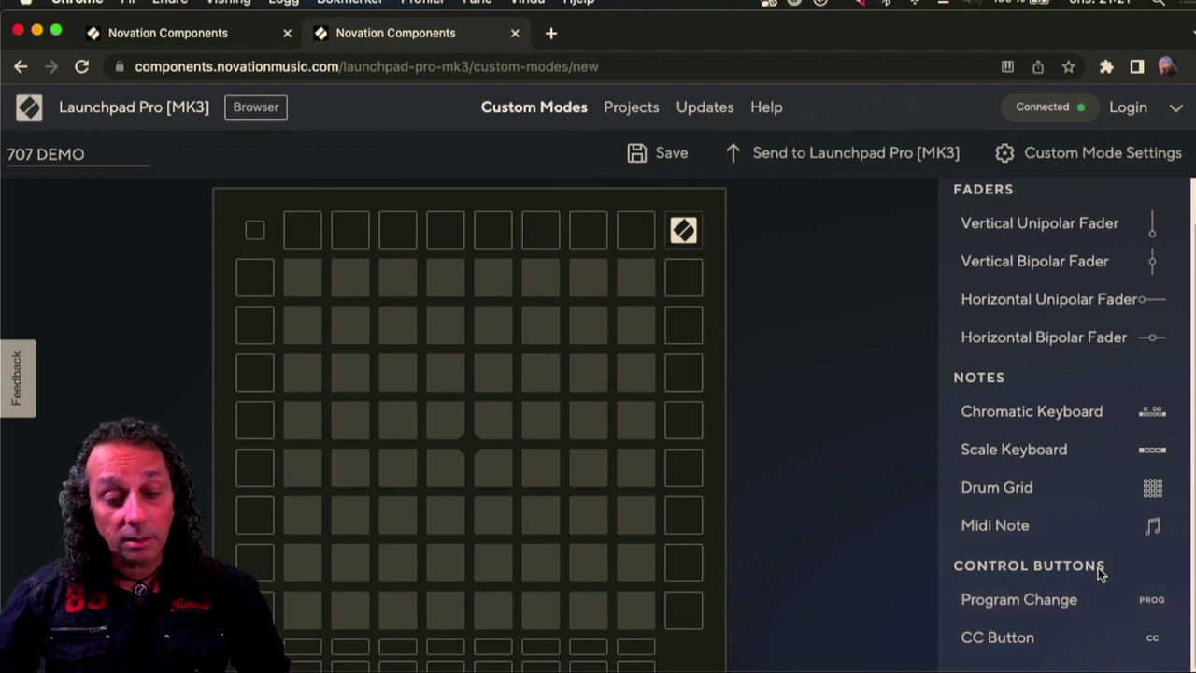
Drag Program Change widgets from Control Buttons onto the pads as red program-0, Channel 1 buttons
drag(1019, 607, 308, 281)
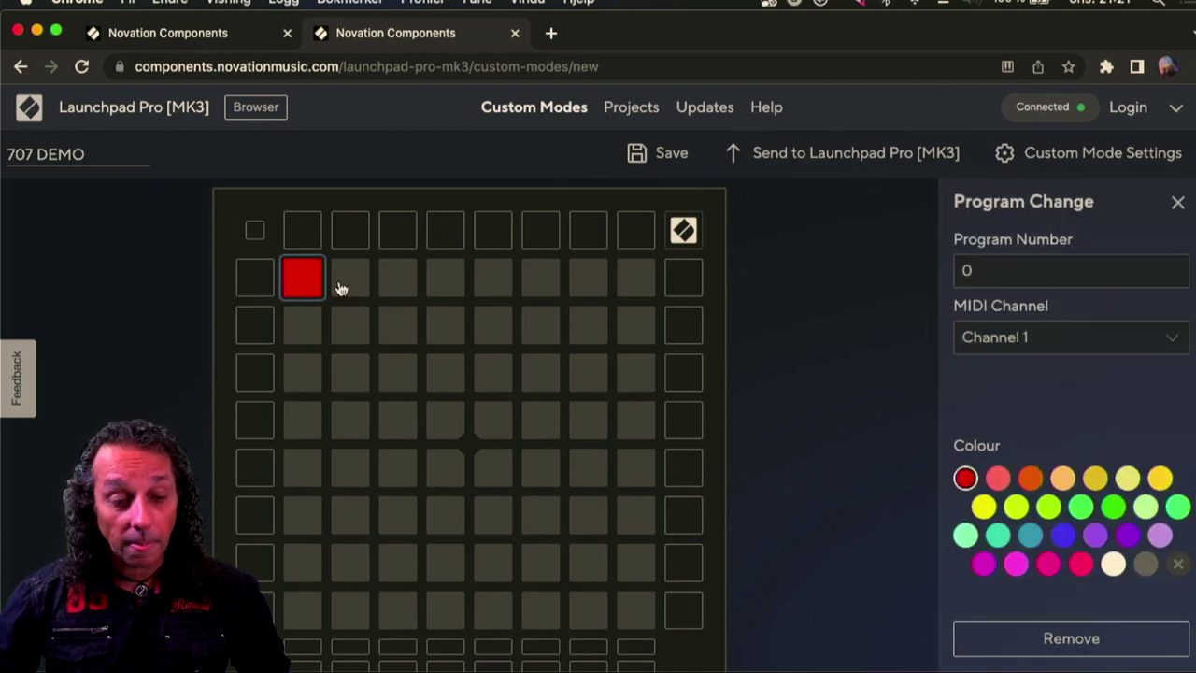
click(308, 335)
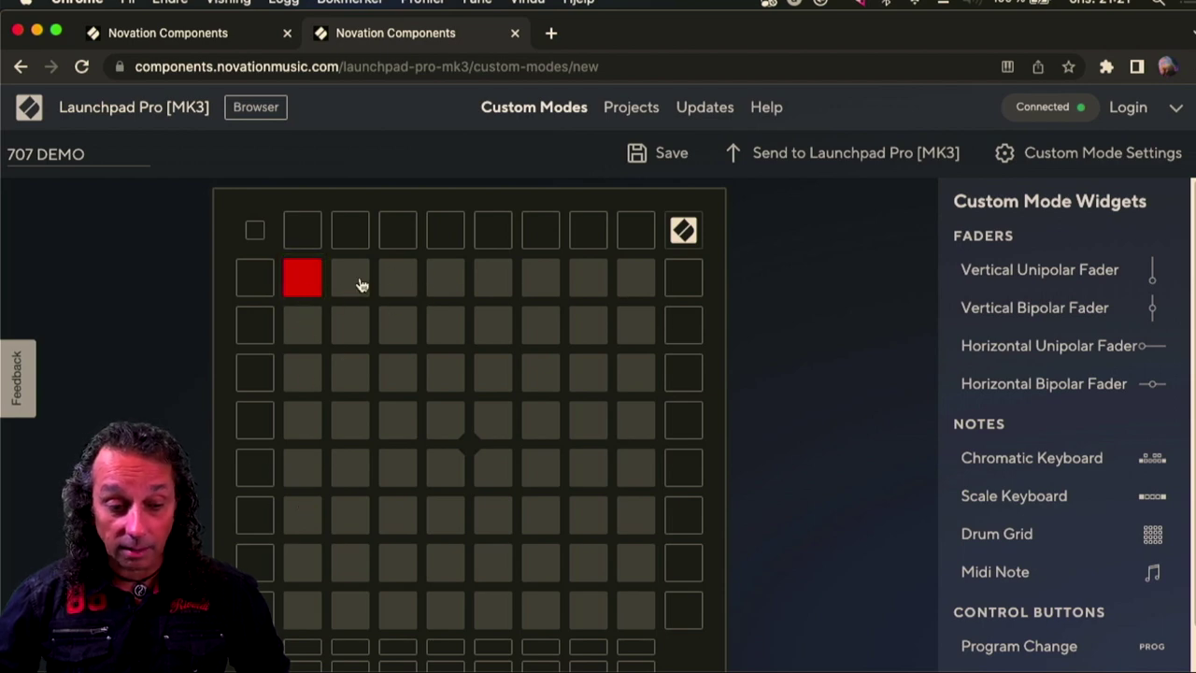
drag(1015, 647, 351, 278)
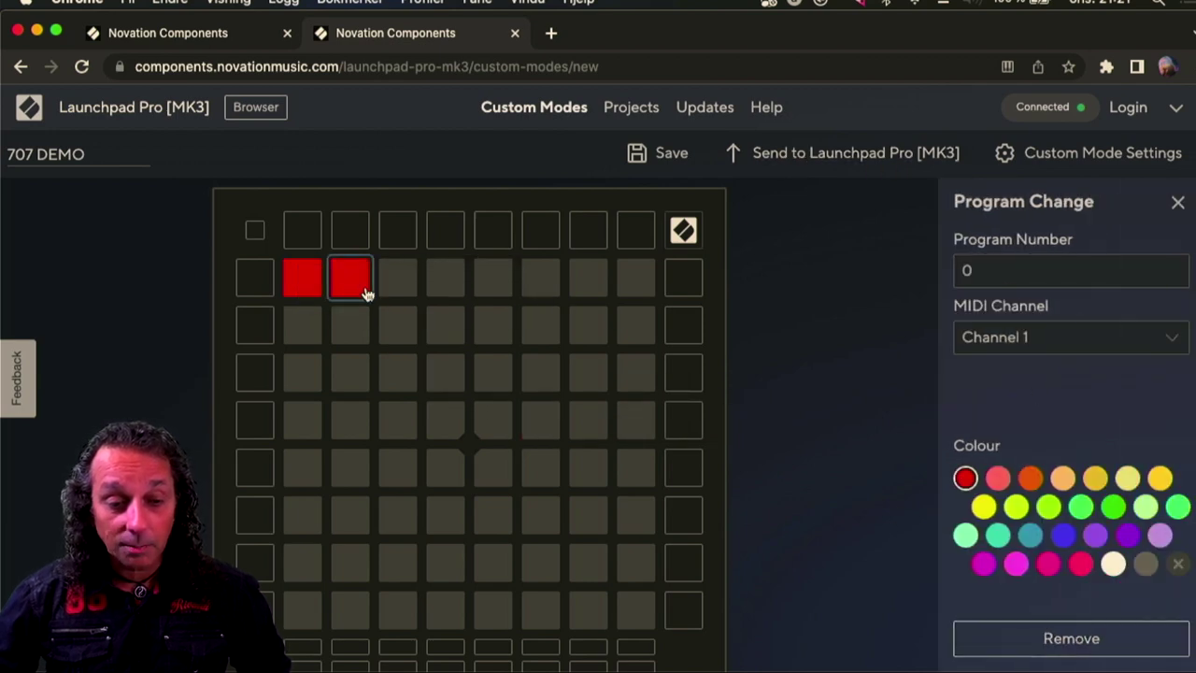
click(399, 282)
drag(1018, 645, 353, 621)
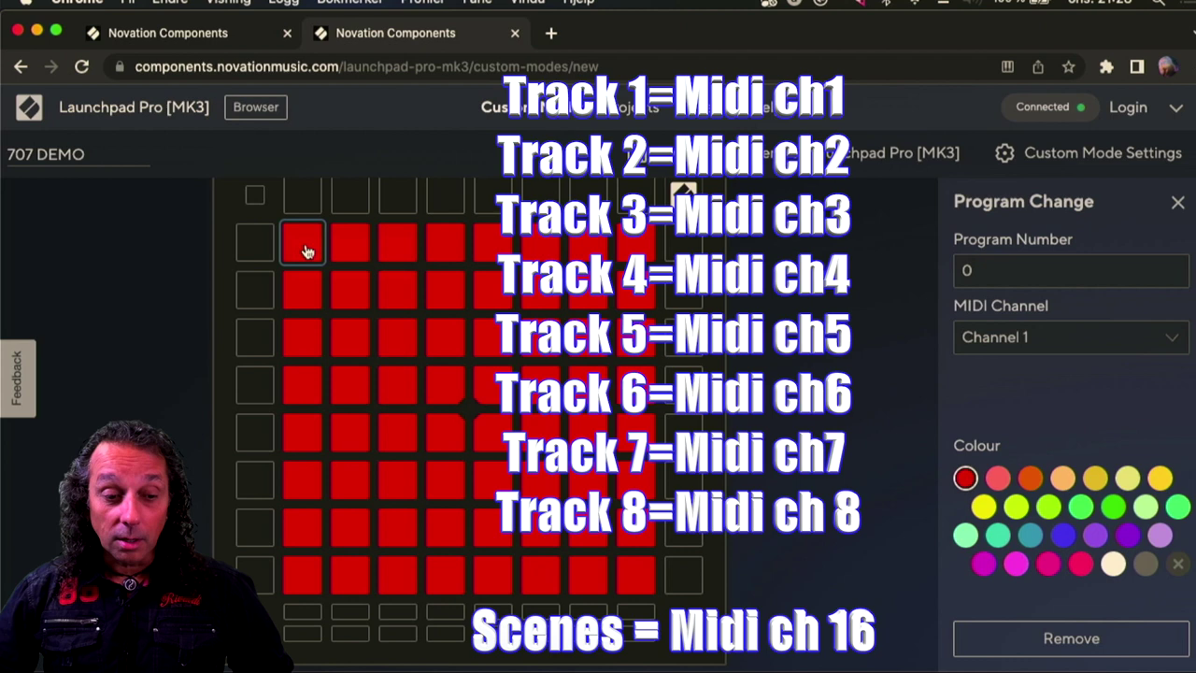
Select the seven second-column pads and set them to MIDI Channel 2
click(302, 430)
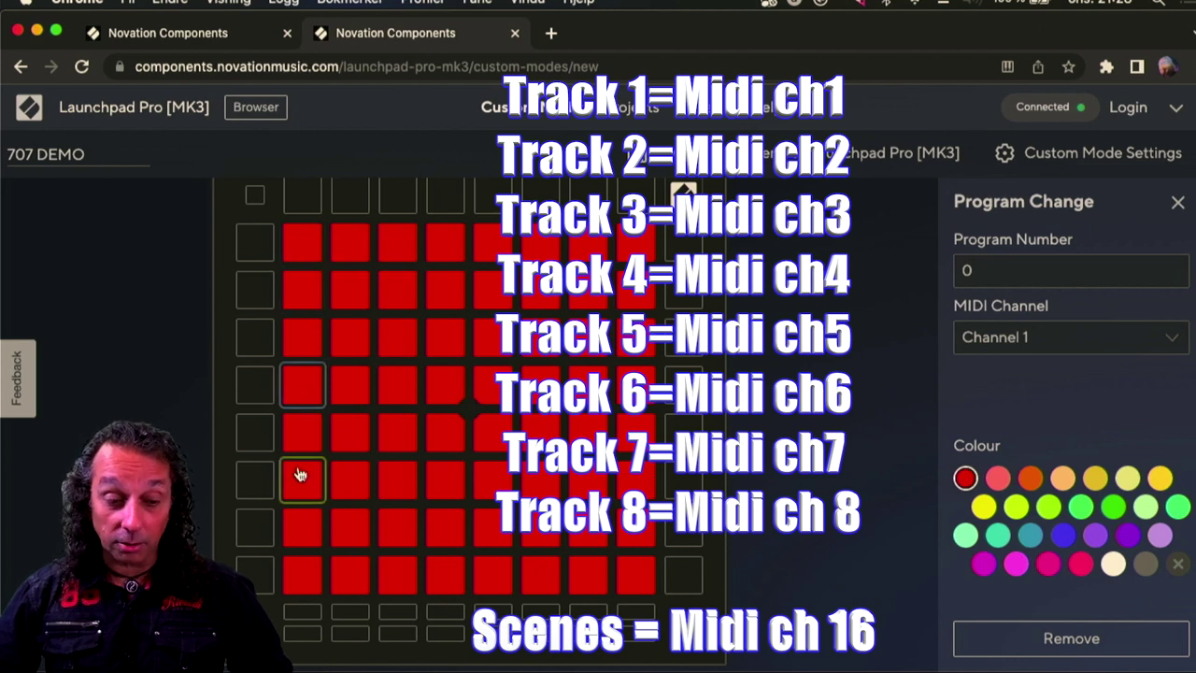
click(302, 572)
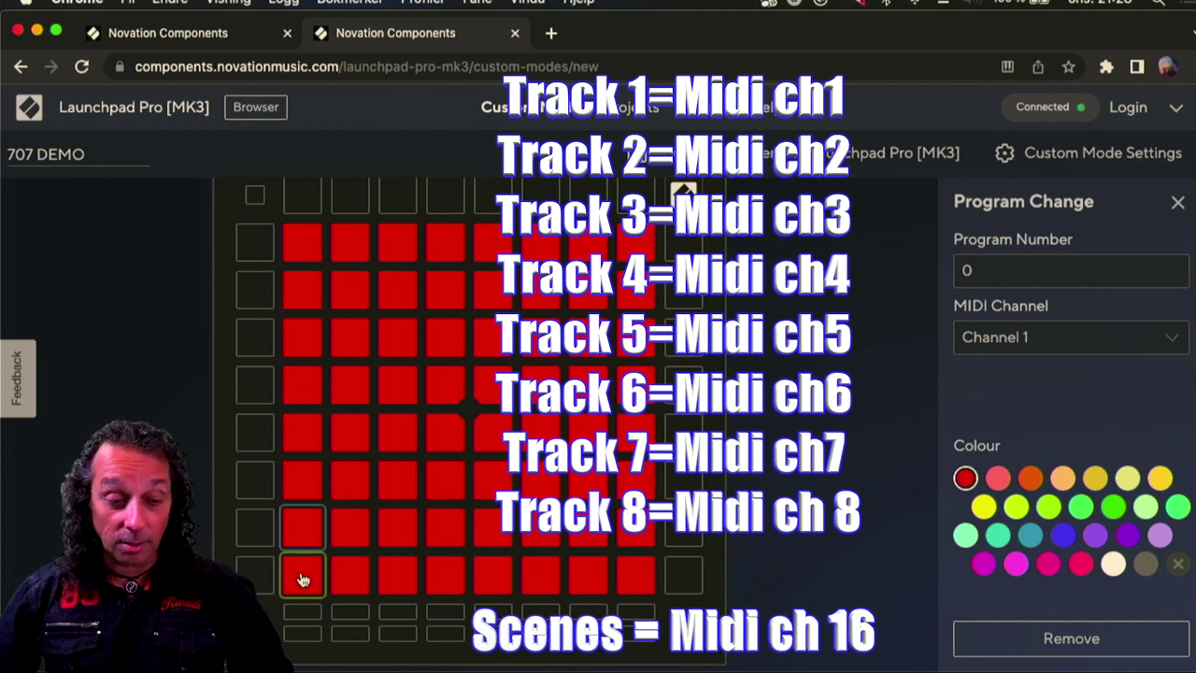
click(313, 253)
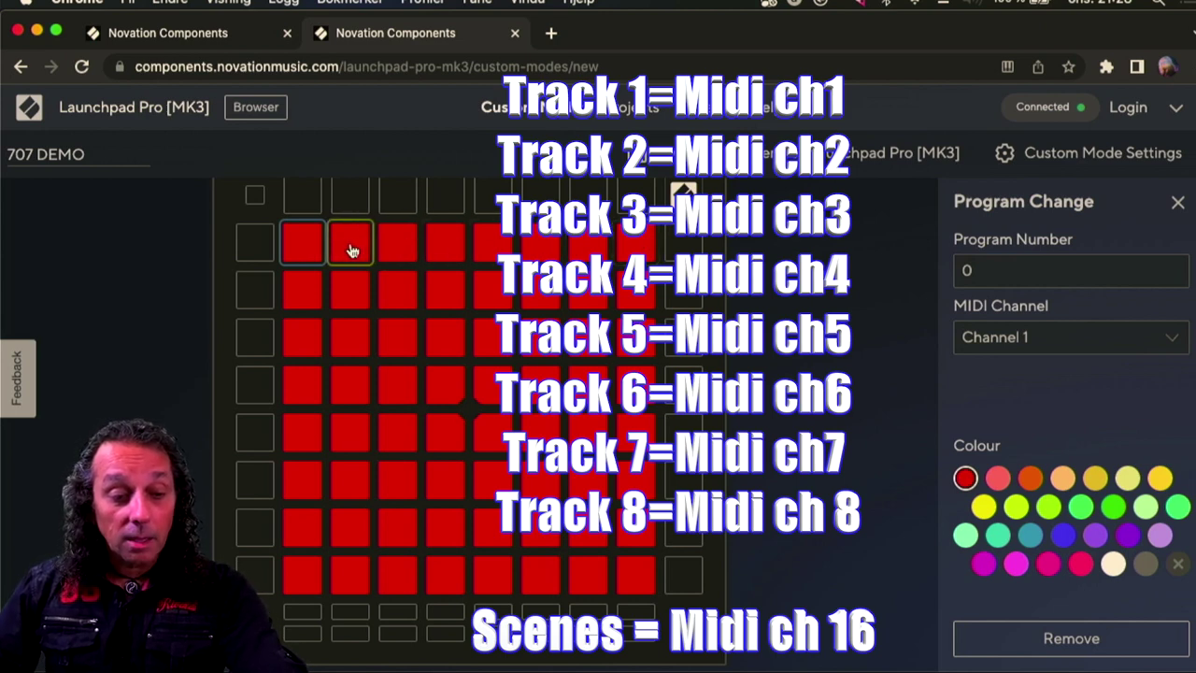
click(351, 250)
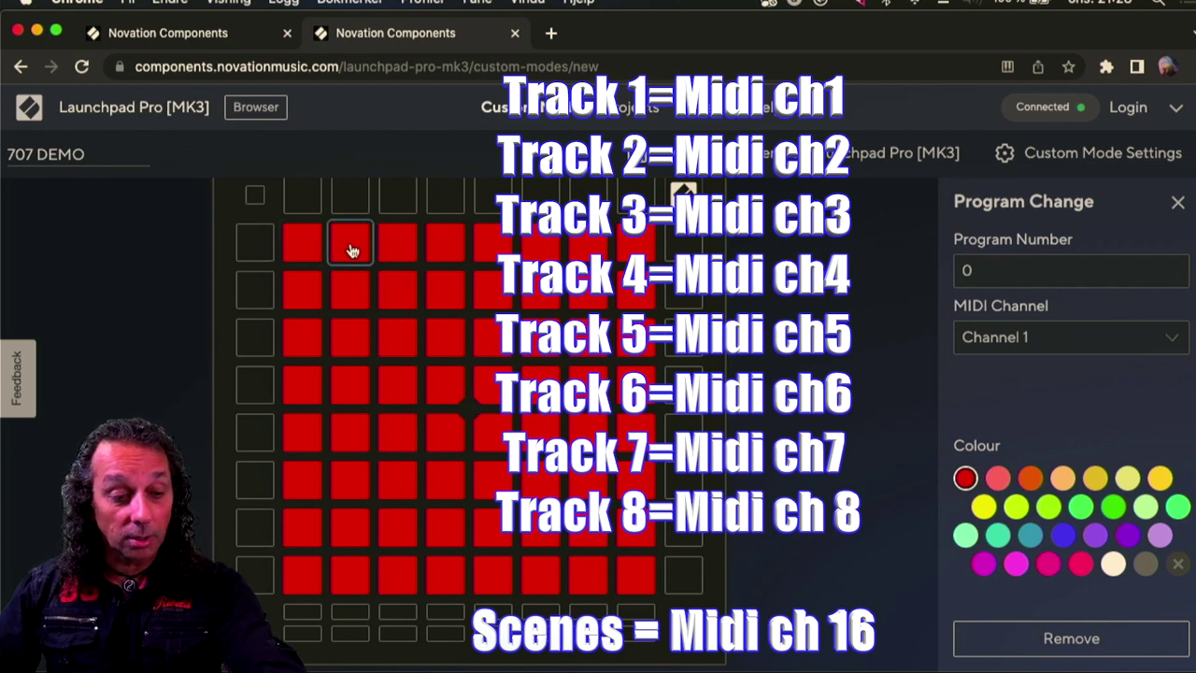
shift+click(347, 288)
shift+click(349, 342)
shift+click(349, 386)
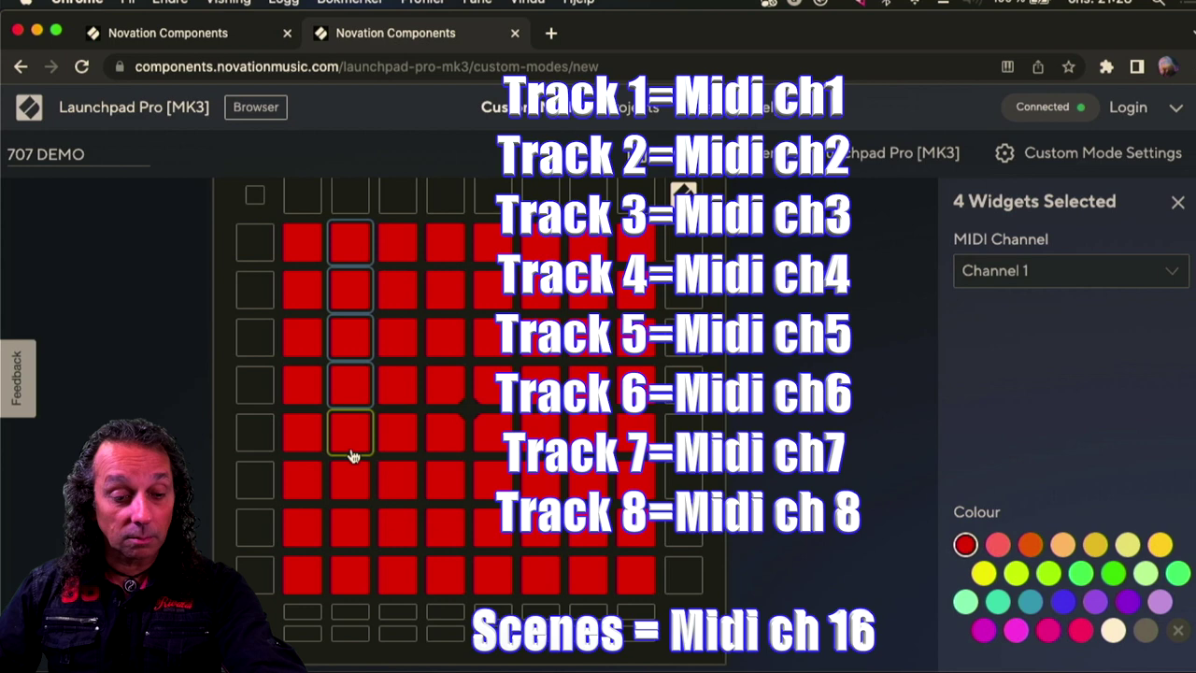
shift+click(352, 452)
shift+click(349, 489)
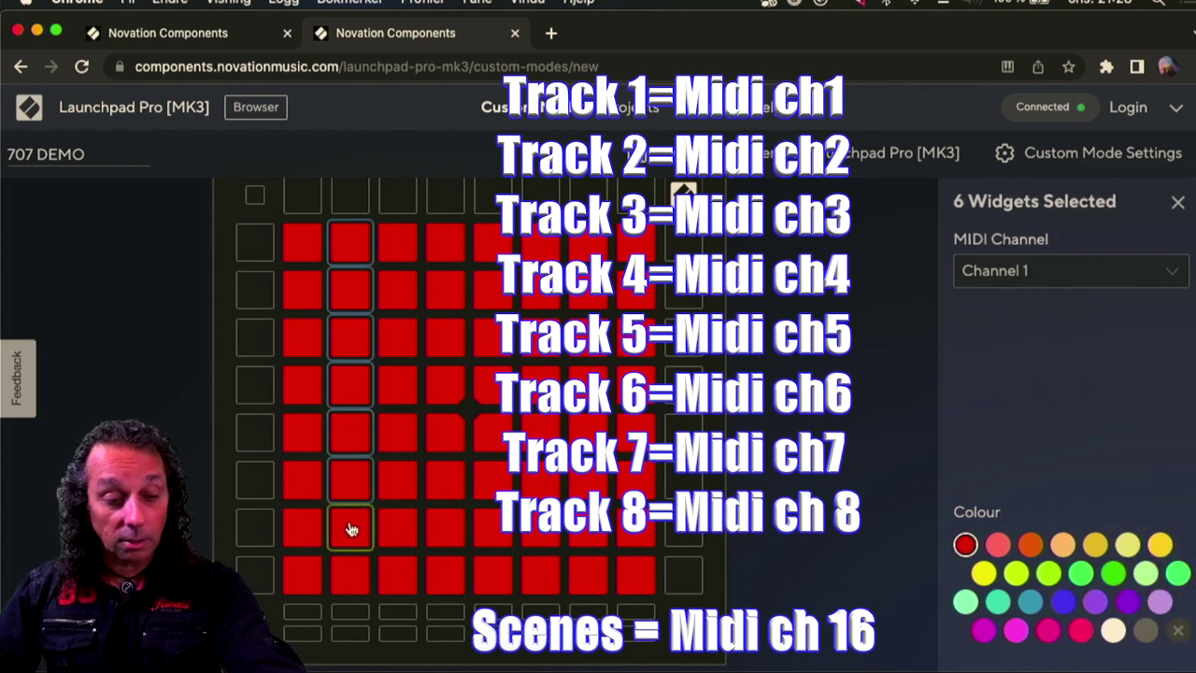
shift+click(350, 529)
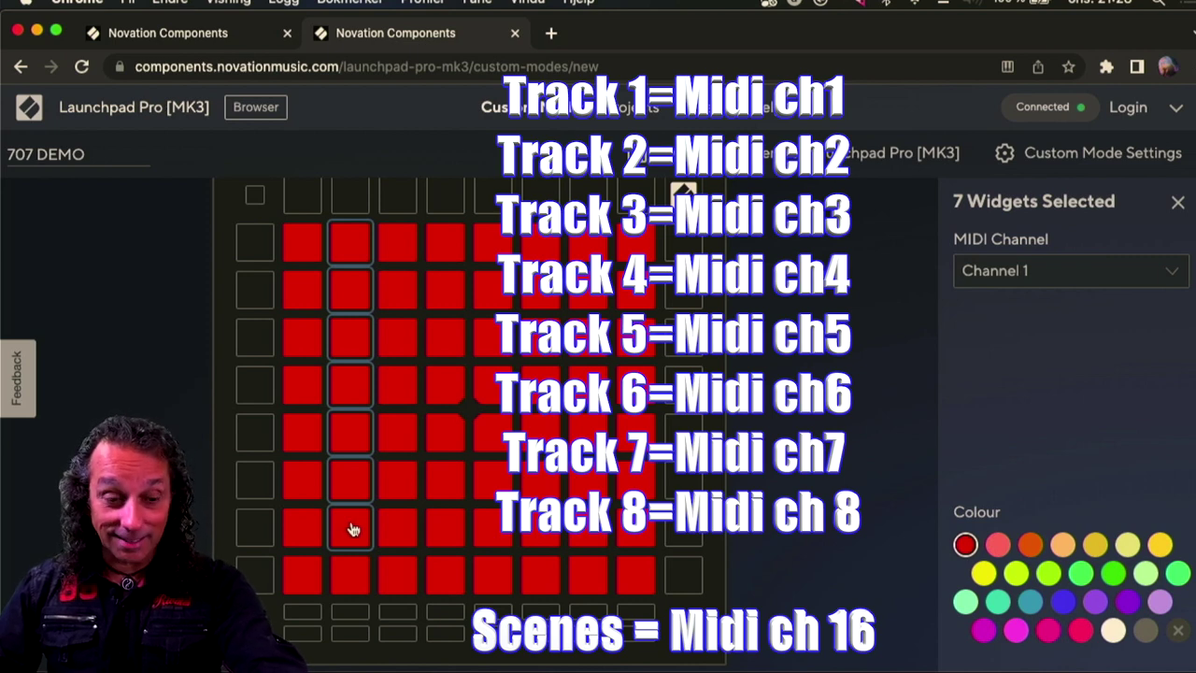
click(1173, 273)
click(1042, 291)
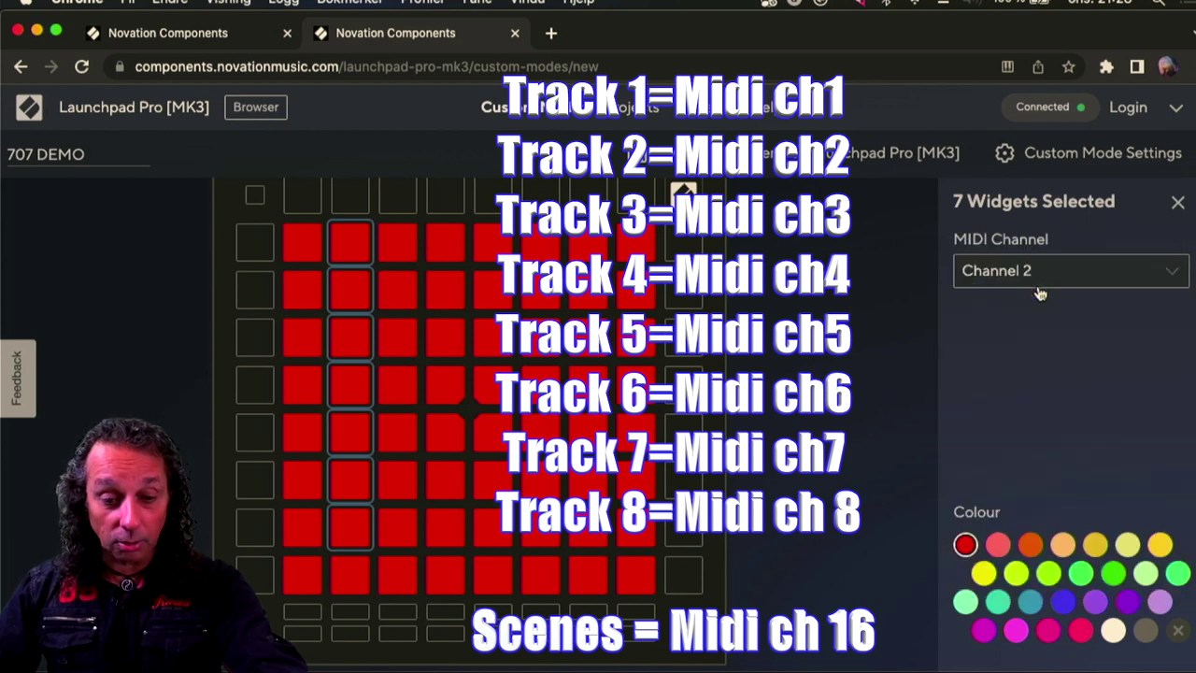
Check a second-column pad's channel, then drag-select pad groups in the later columns
click(389, 290)
click(363, 289)
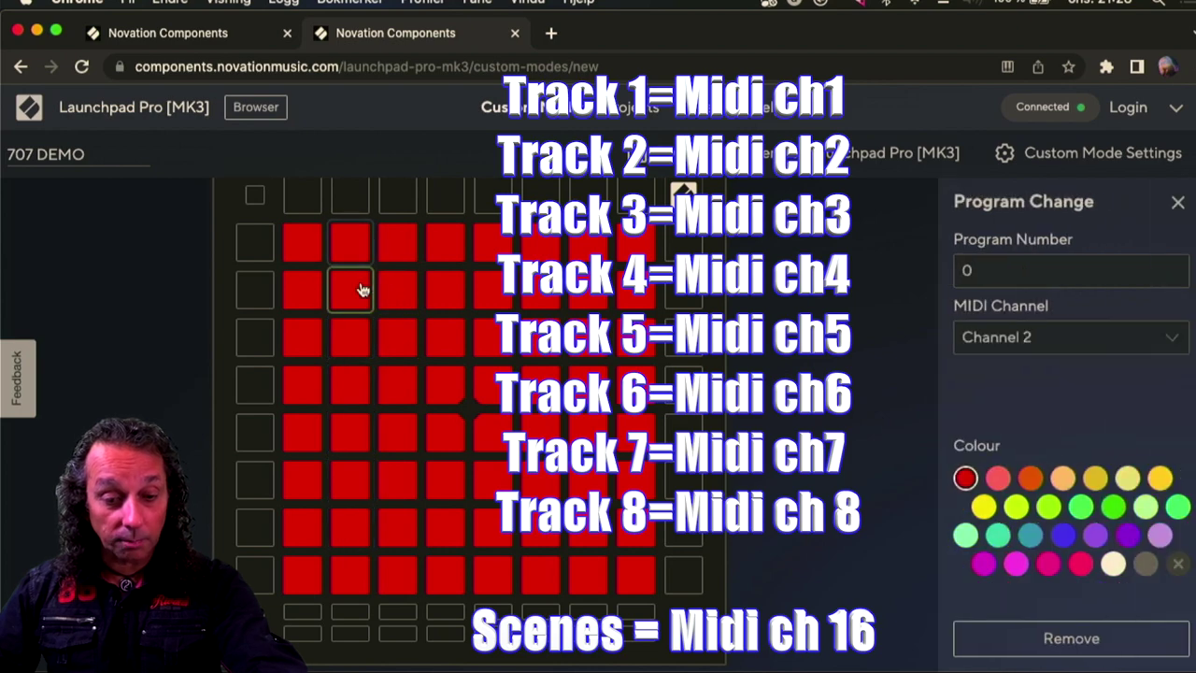
click(397, 257)
drag(397, 258, 440, 489)
drag(540, 243, 545, 290)
drag(635, 243, 638, 338)
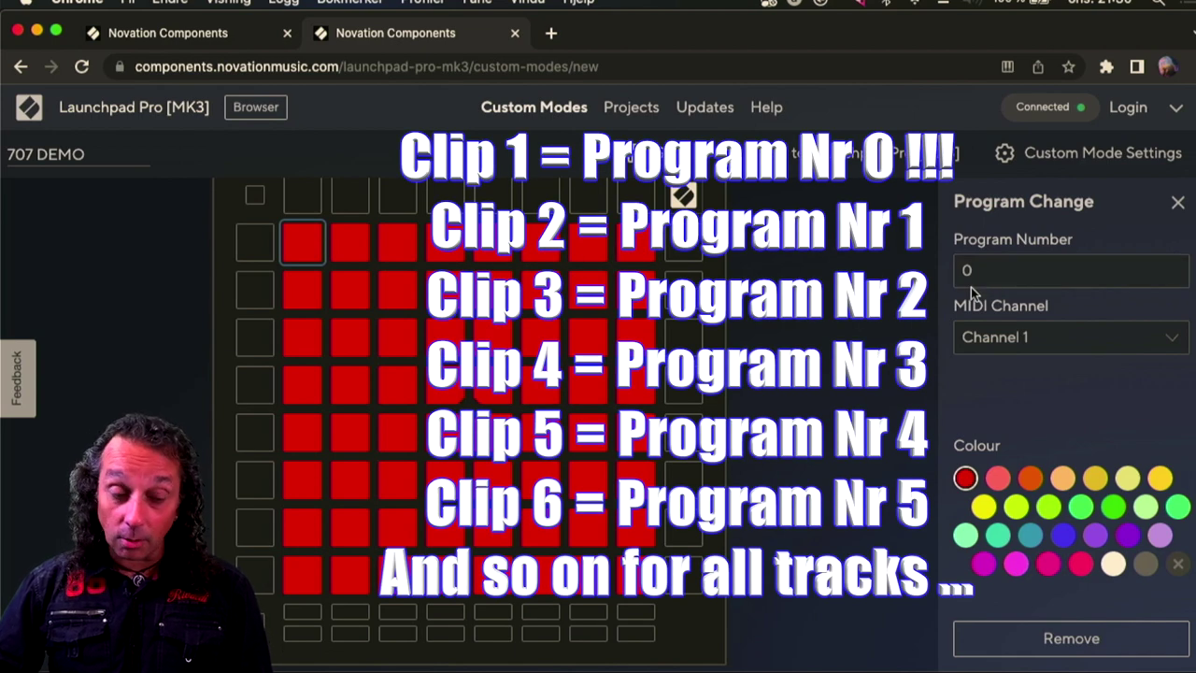
Raise the Program Number to 1 on each second-row pad across the columns
click(304, 297)
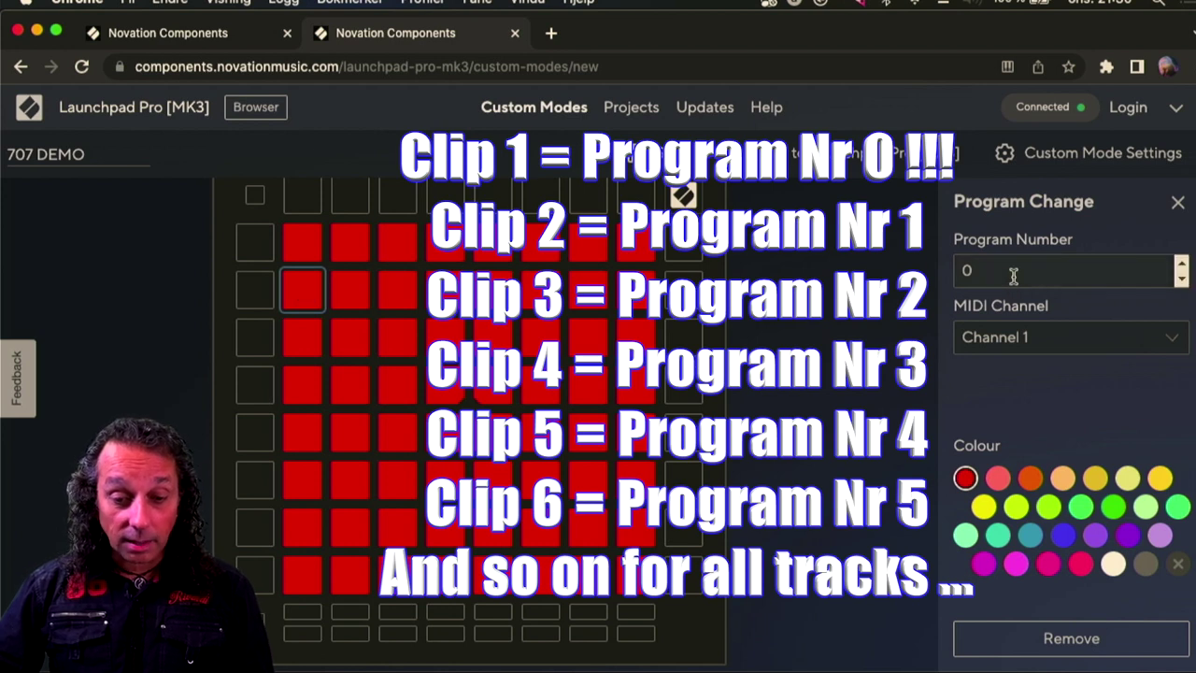
click(1181, 263)
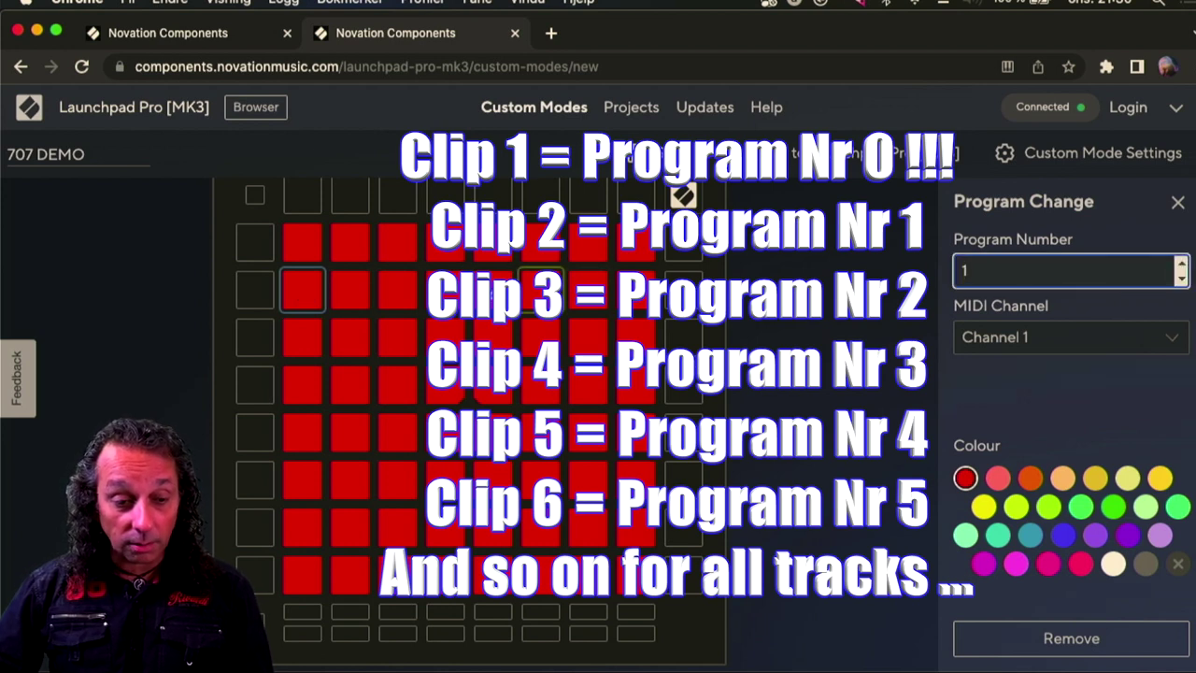
click(398, 295)
click(1181, 264)
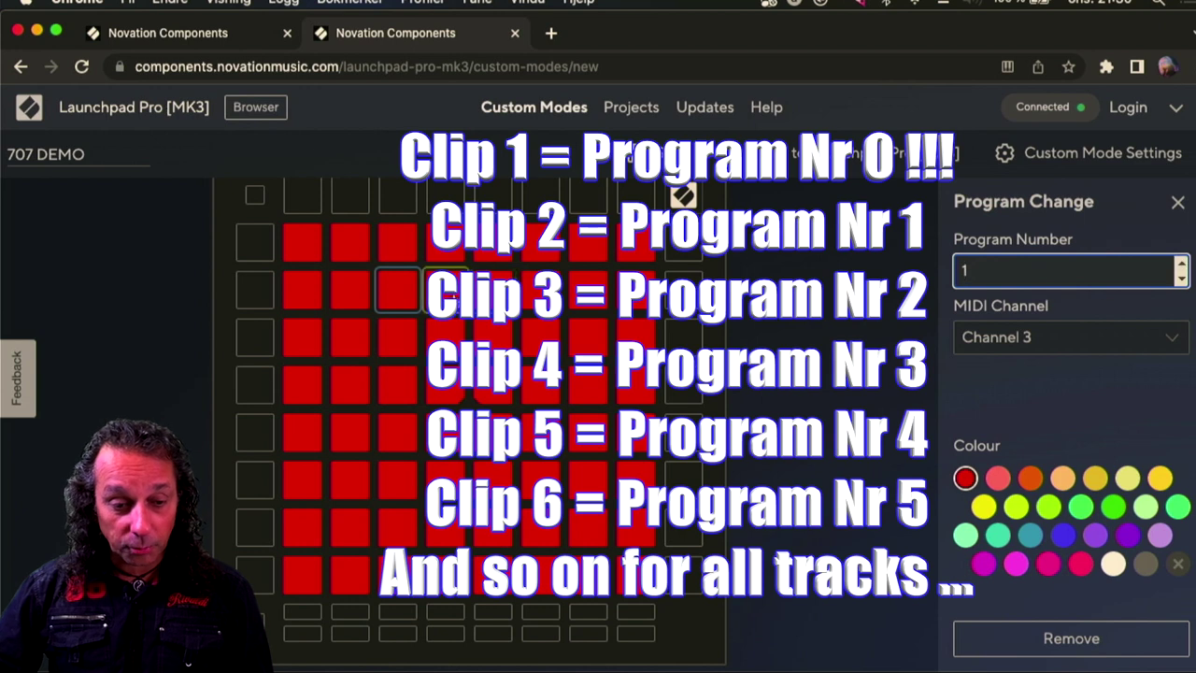
click(446, 295)
click(1181, 263)
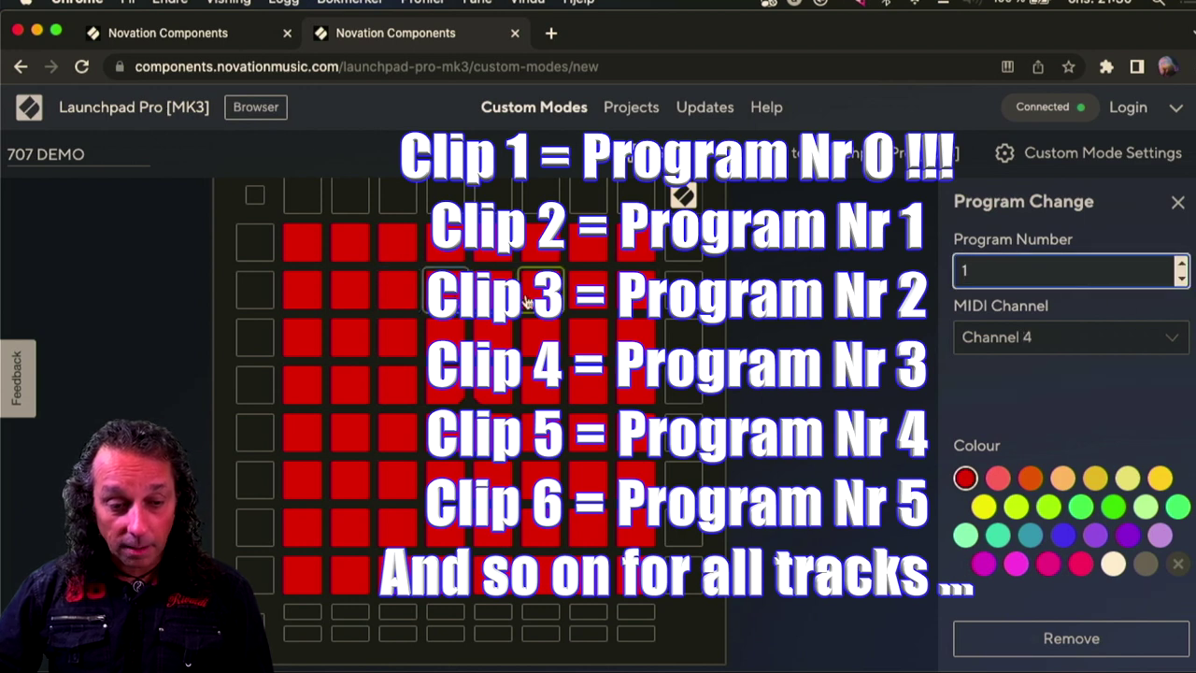
click(494, 295)
click(1181, 263)
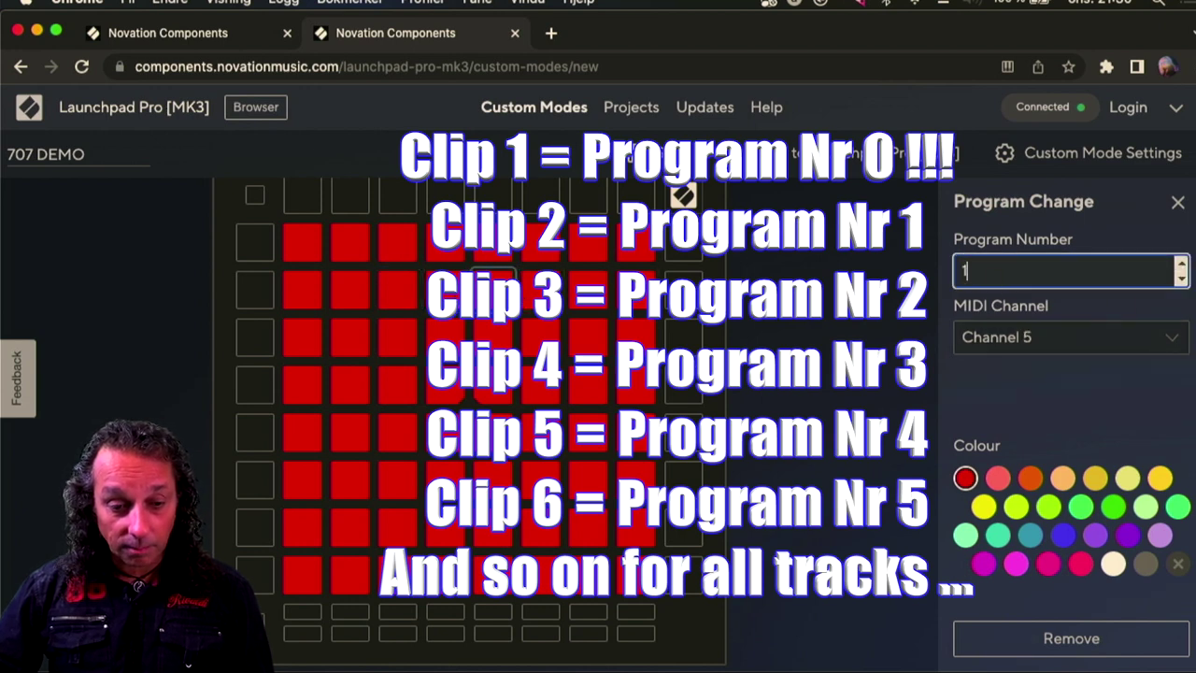
click(541, 295)
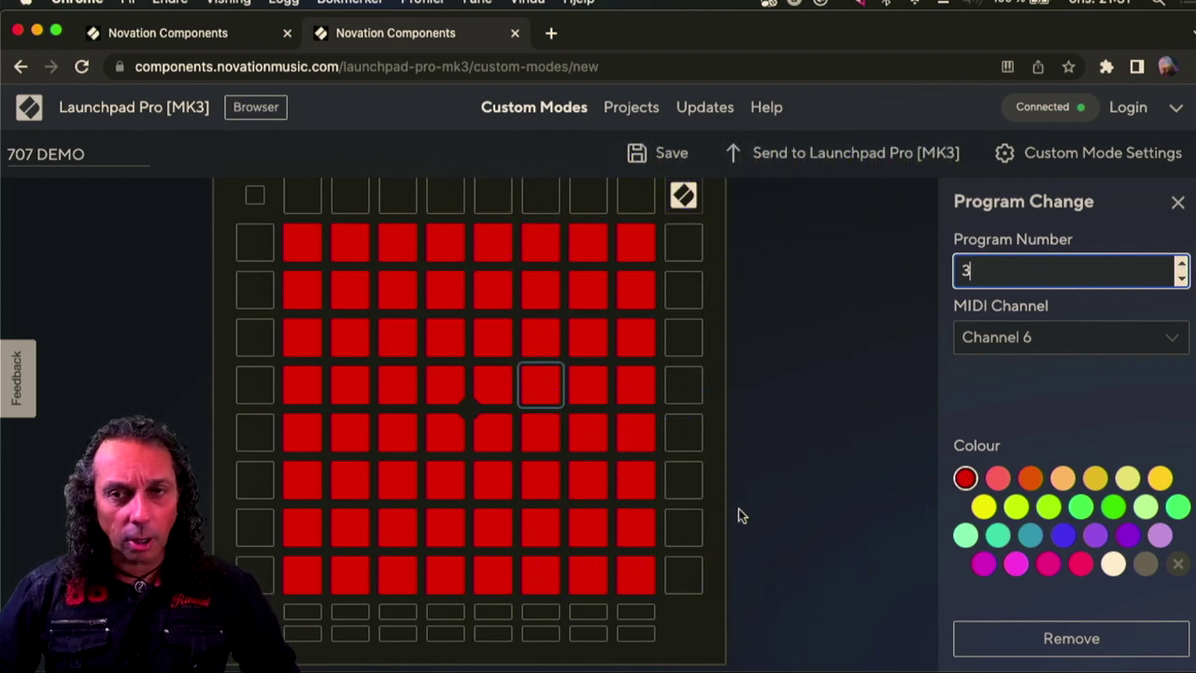
Colour the top six pad rows yellow
click(298, 256)
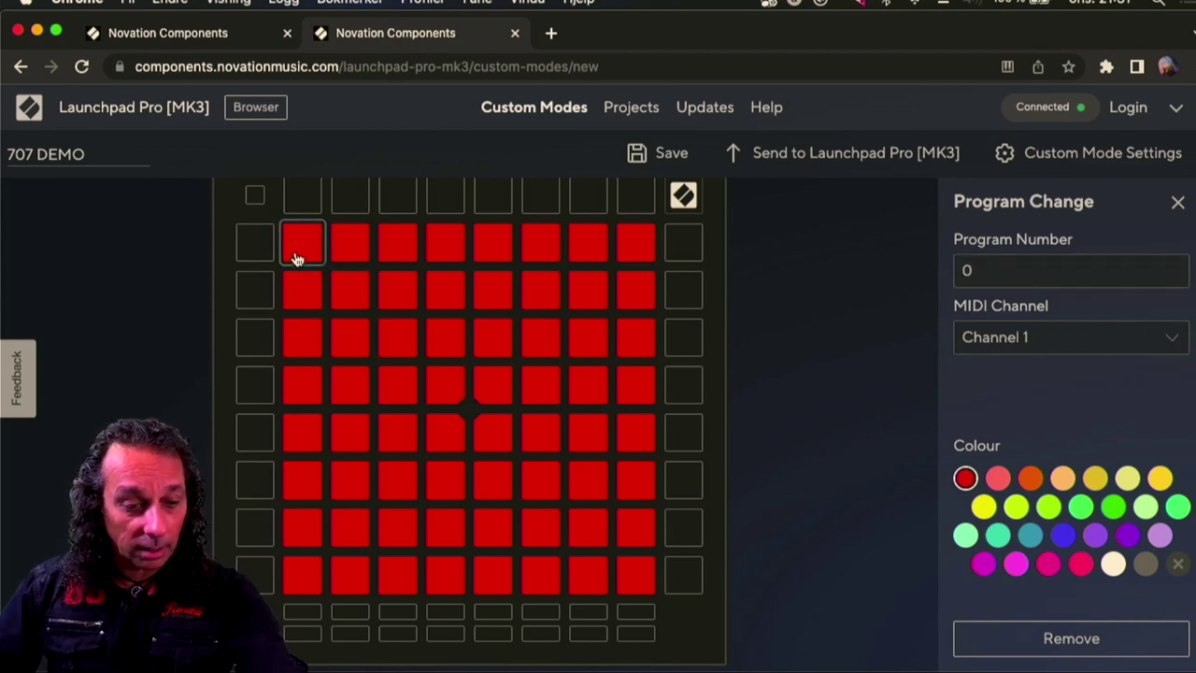
drag(295, 259, 590, 296)
click(493, 336)
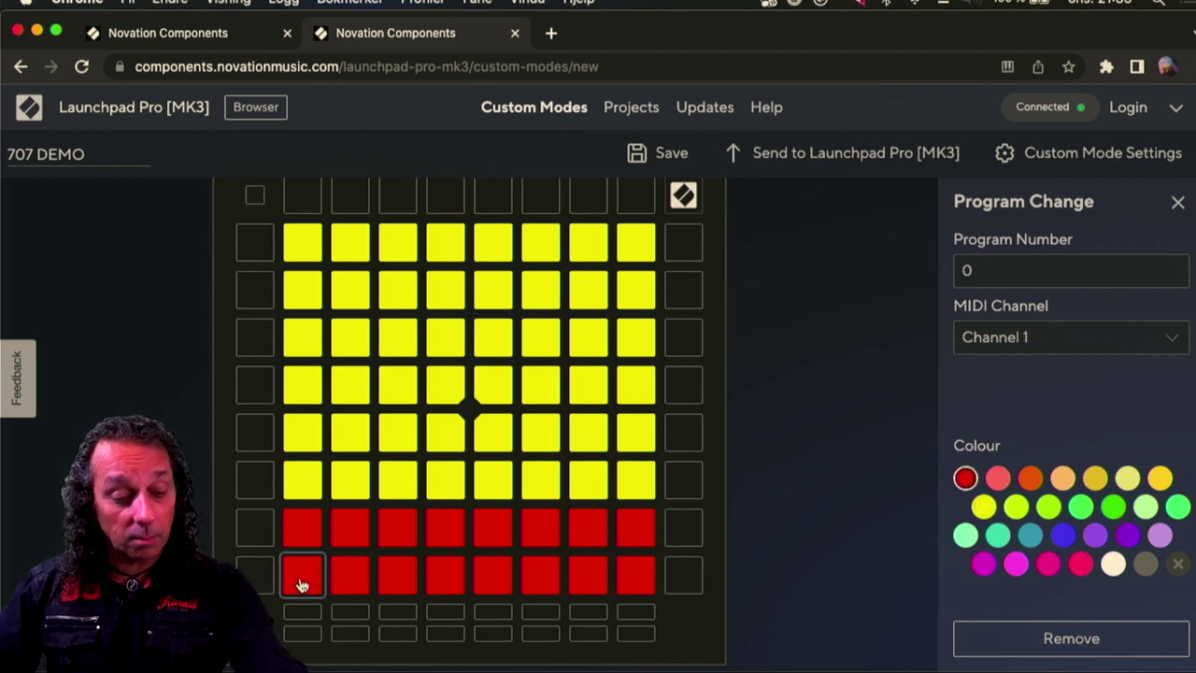
Add the bottom-row pads to the selection so the bottom row can be coloured blue
shift+click(388, 585)
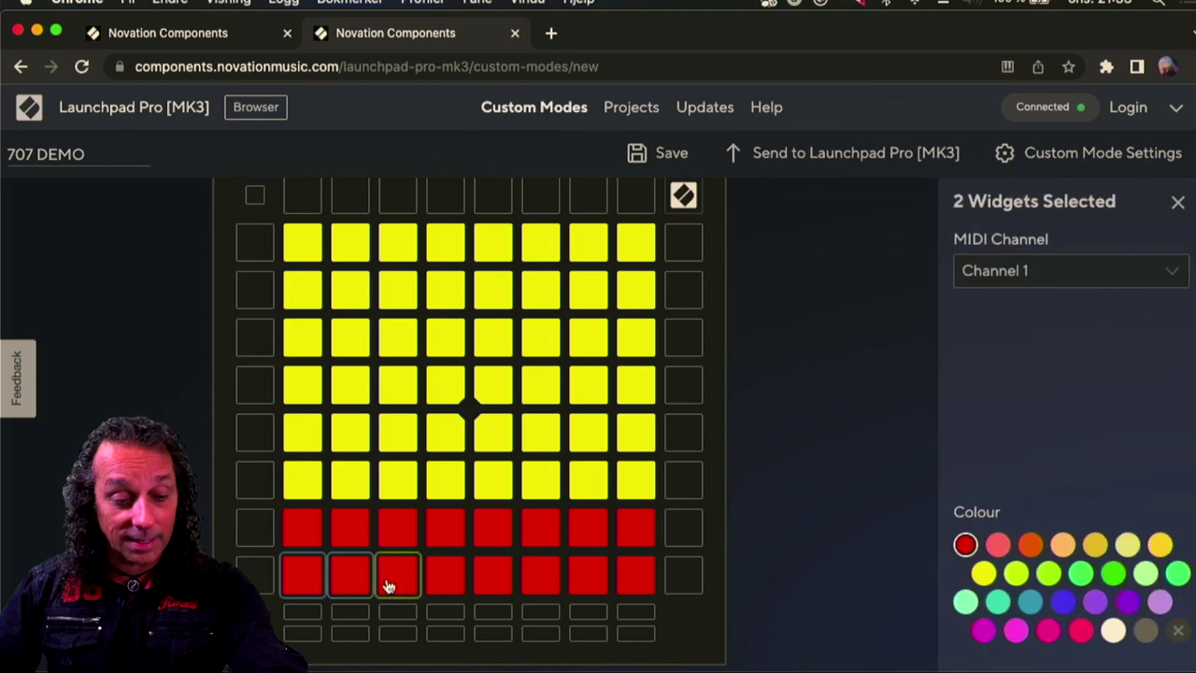
shift+click(445, 583)
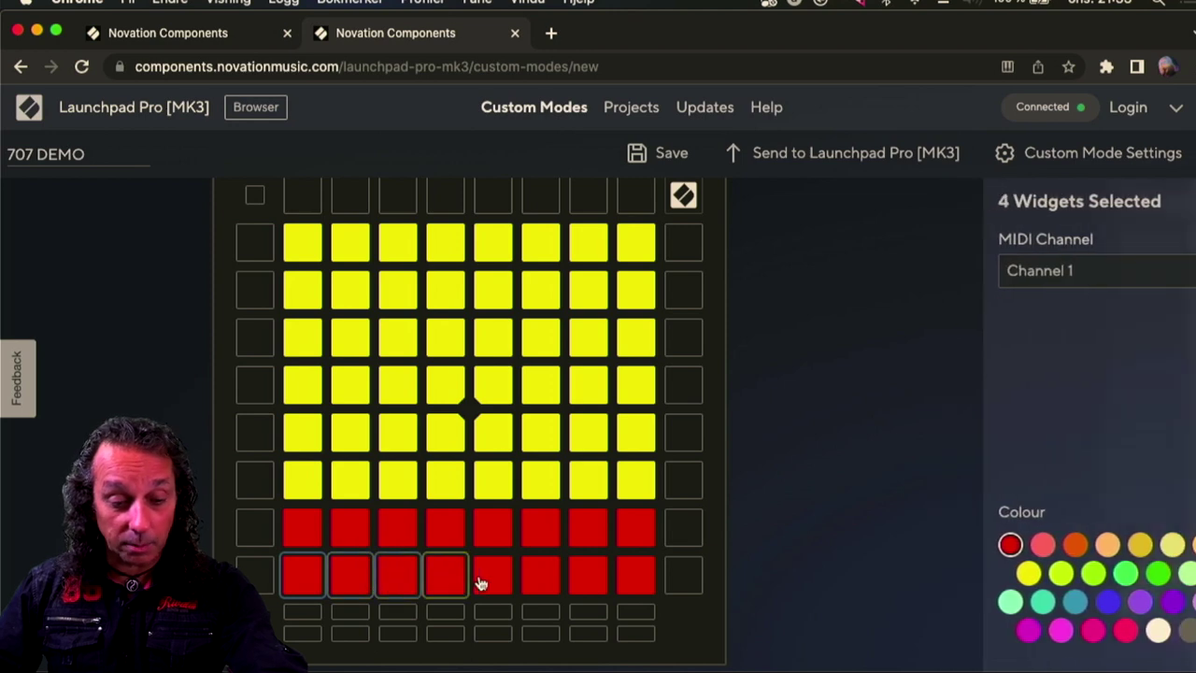
shift+click(543, 583)
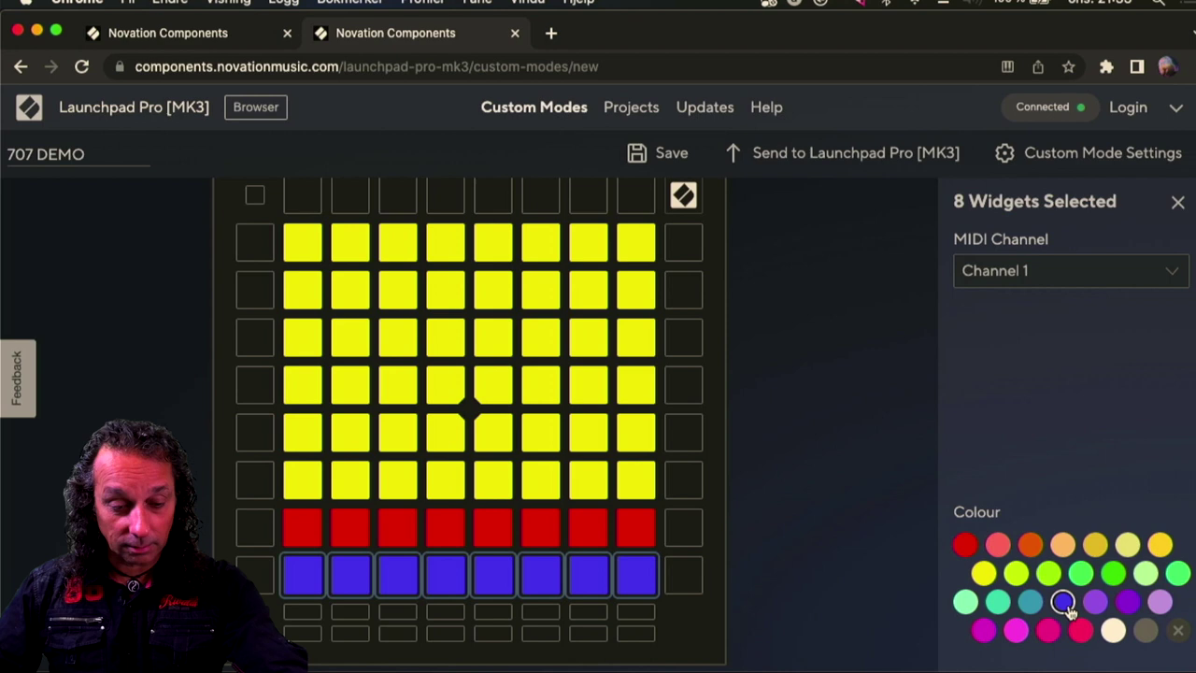
Send 707 DEMO to the Launchpad Pro [MK3], overwriting custom mode slot 2
click(813, 480)
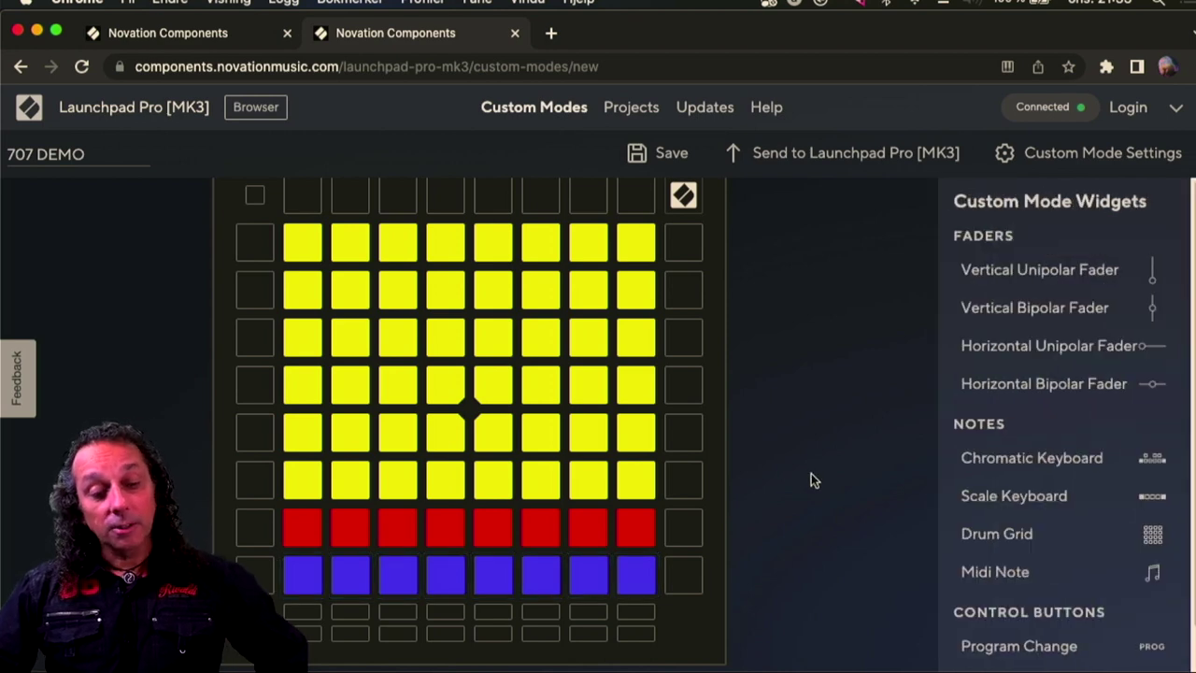
click(828, 158)
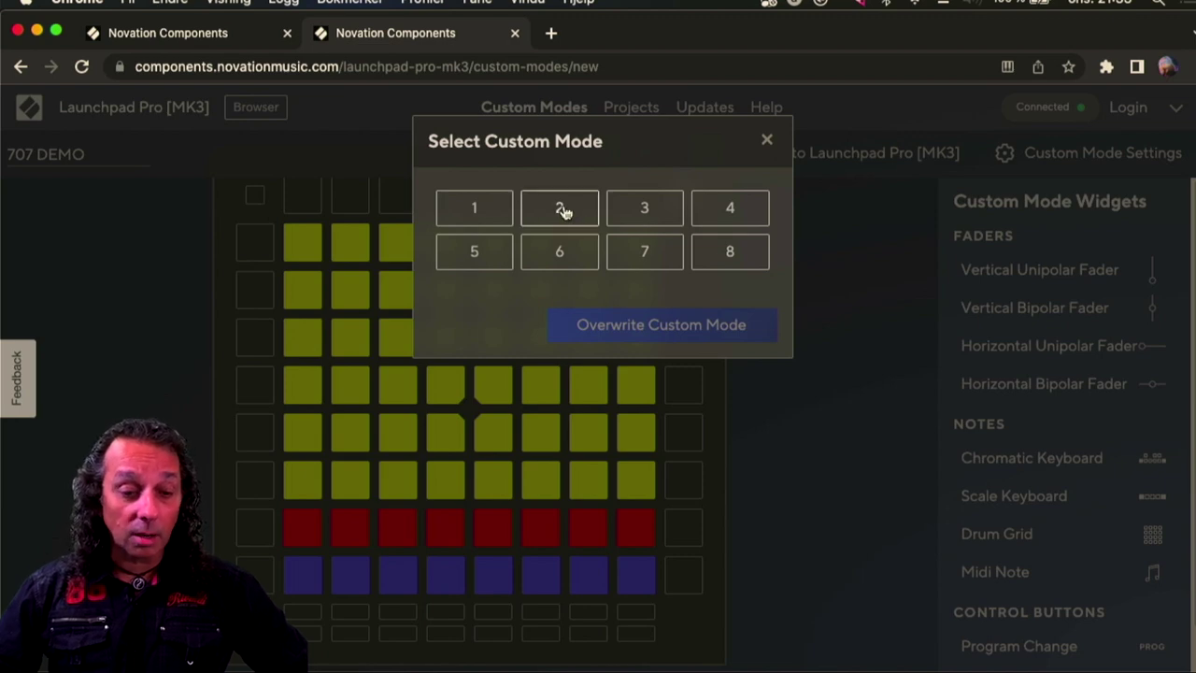
click(641, 327)
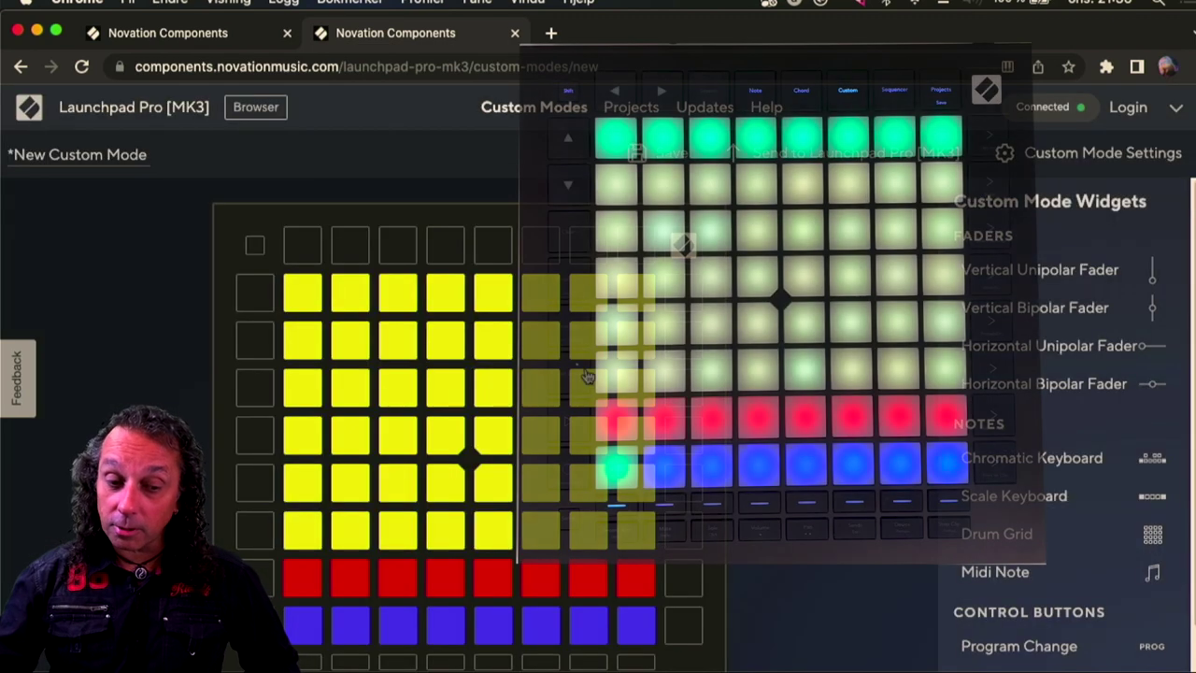